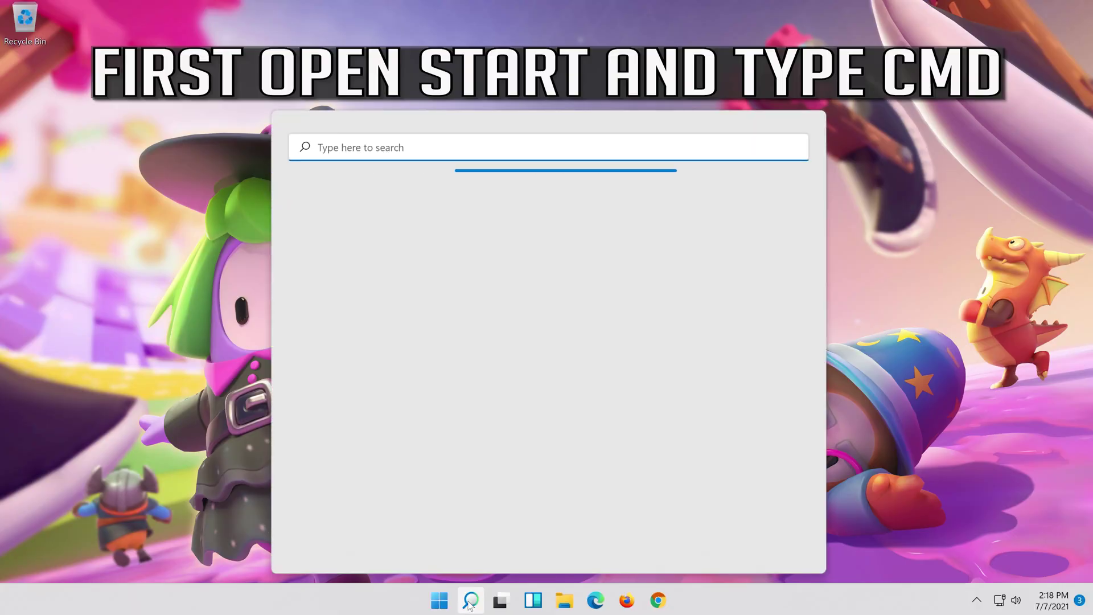
Search 'cmd', run Command Prompt as administrator, and approve the User Account Control prompt
text(cmd)
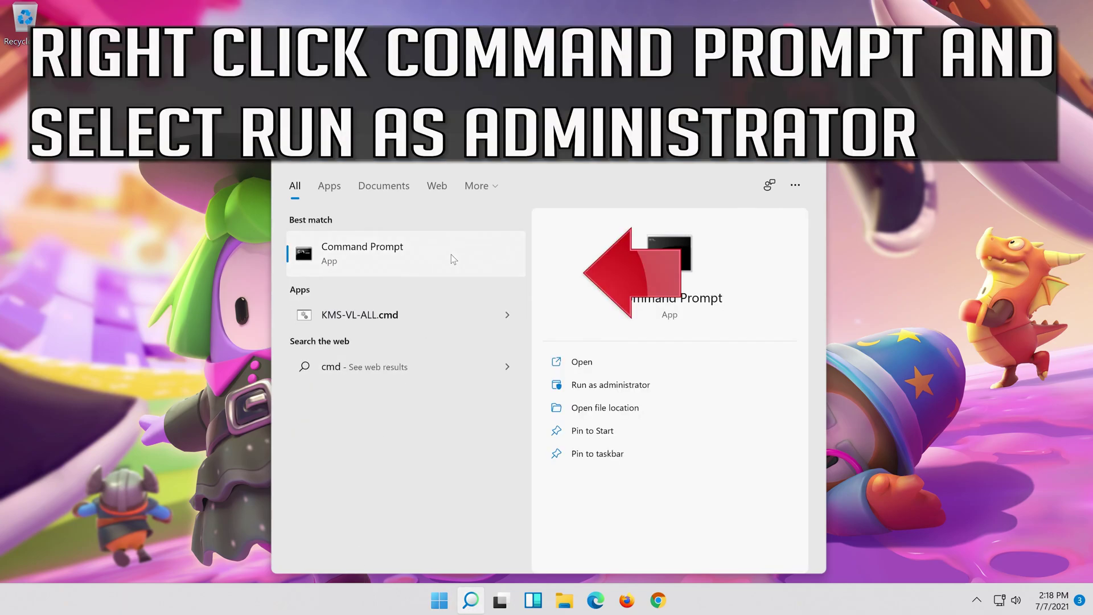
right_click(451, 259)
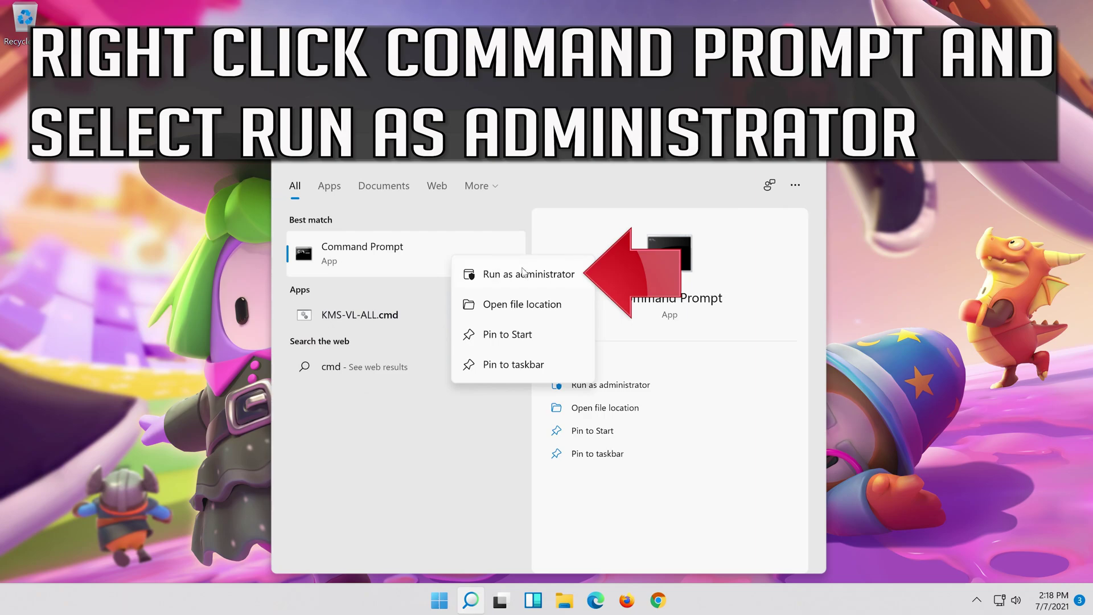
click(541, 274)
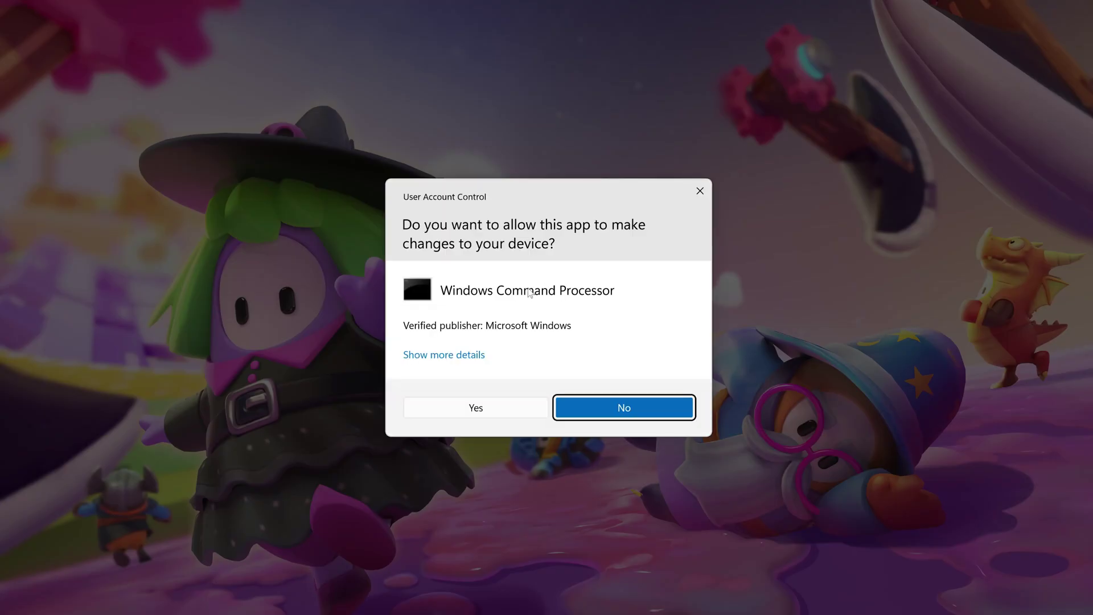
click(488, 407)
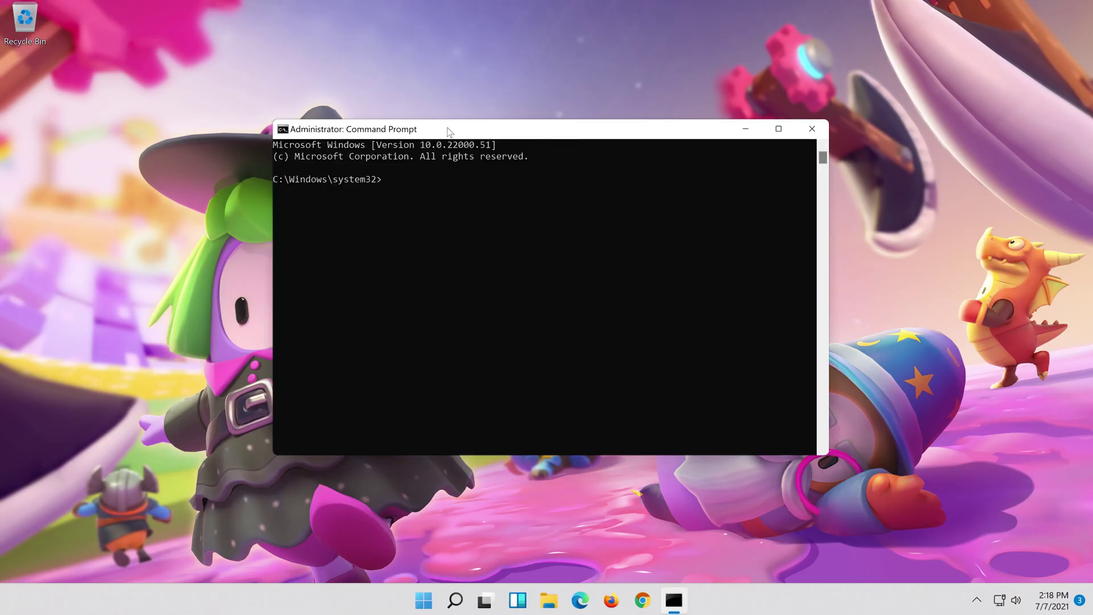
Run 'netsh int ip reset c:\resetlog.txt' and then 'netsh winsock reset' in the elevated prompt
text(nets)
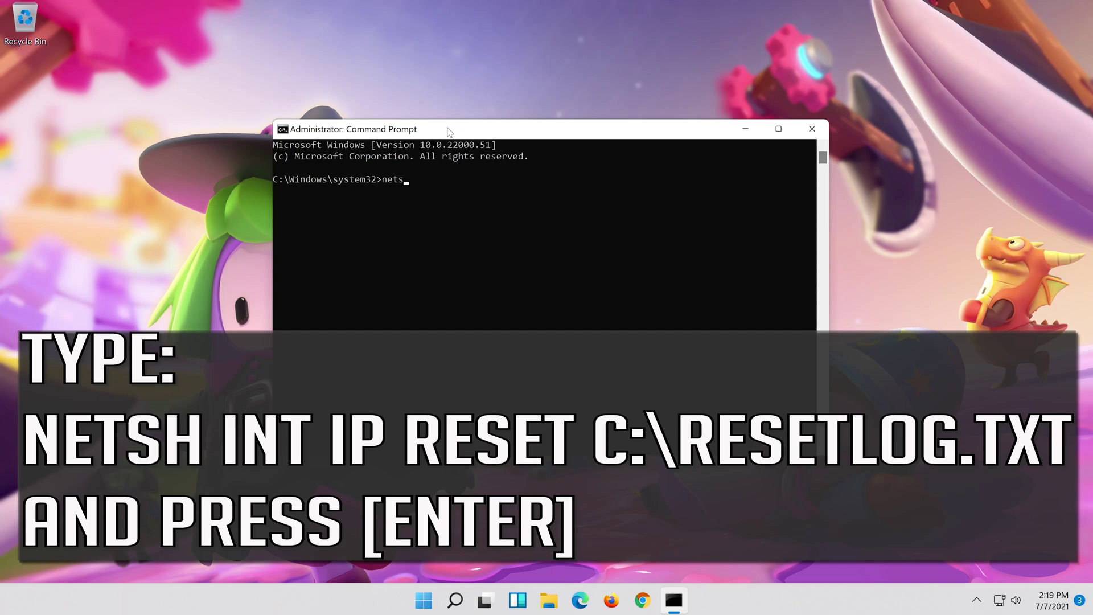
text(h int ip reset c:\resetlog.)
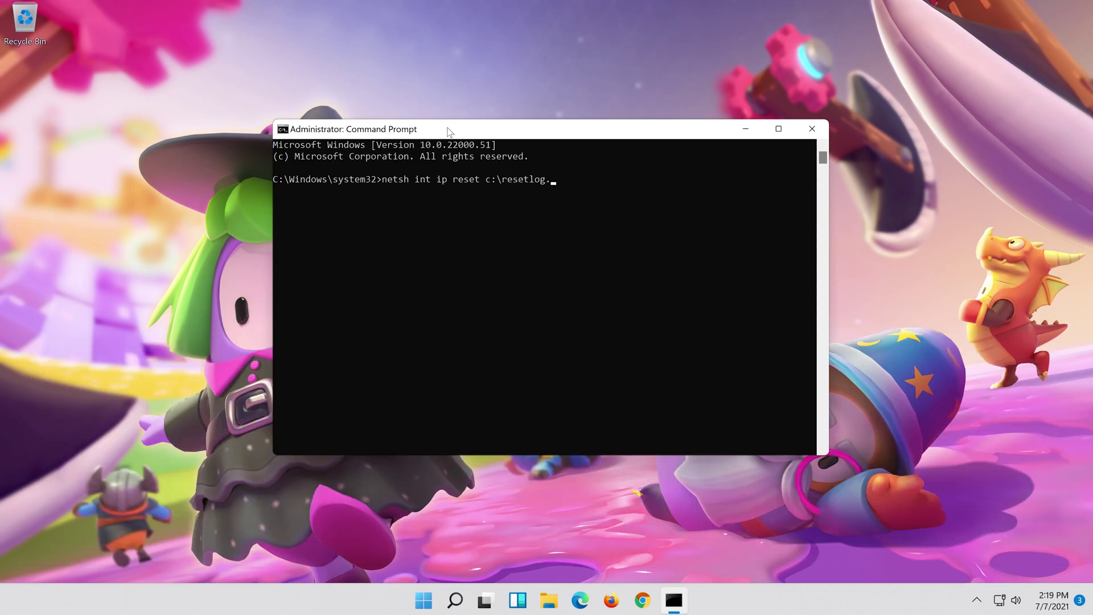
text(txt)
key(Return)
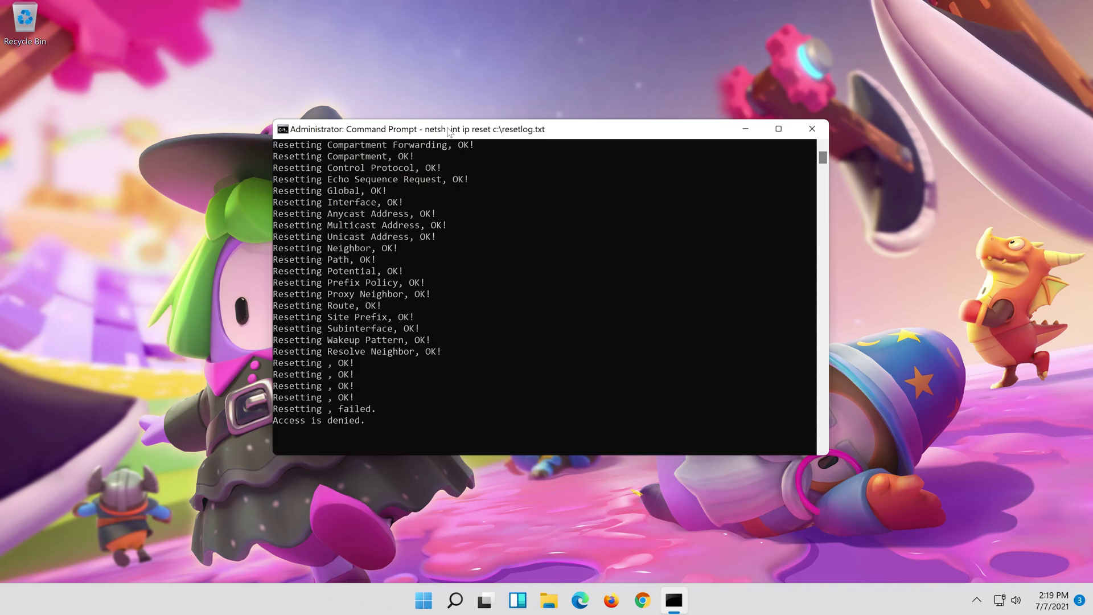
text(n)
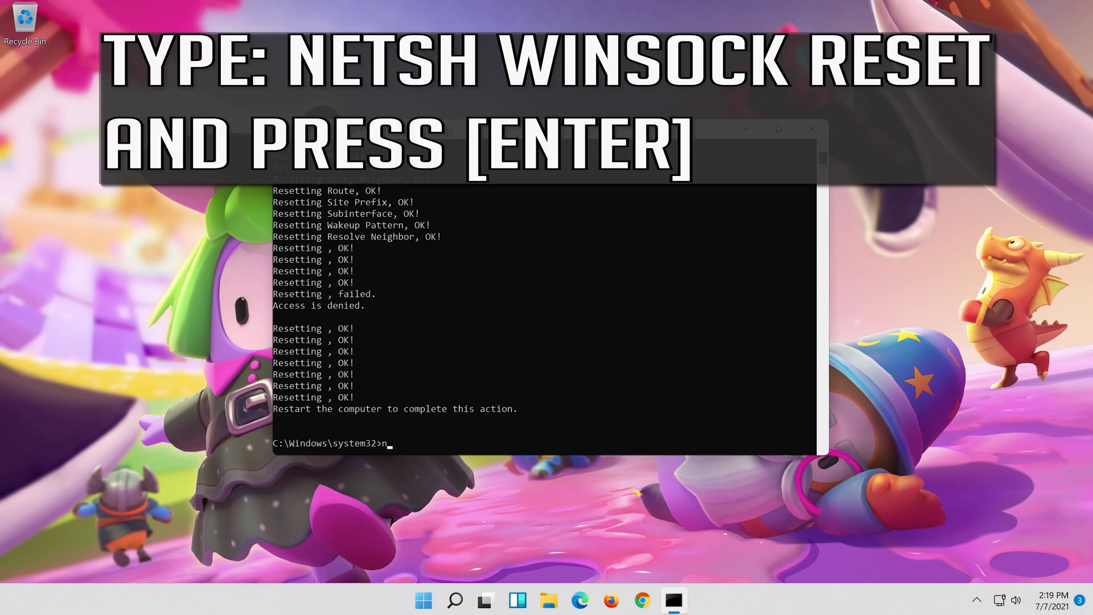
text(etsh winsock reset)
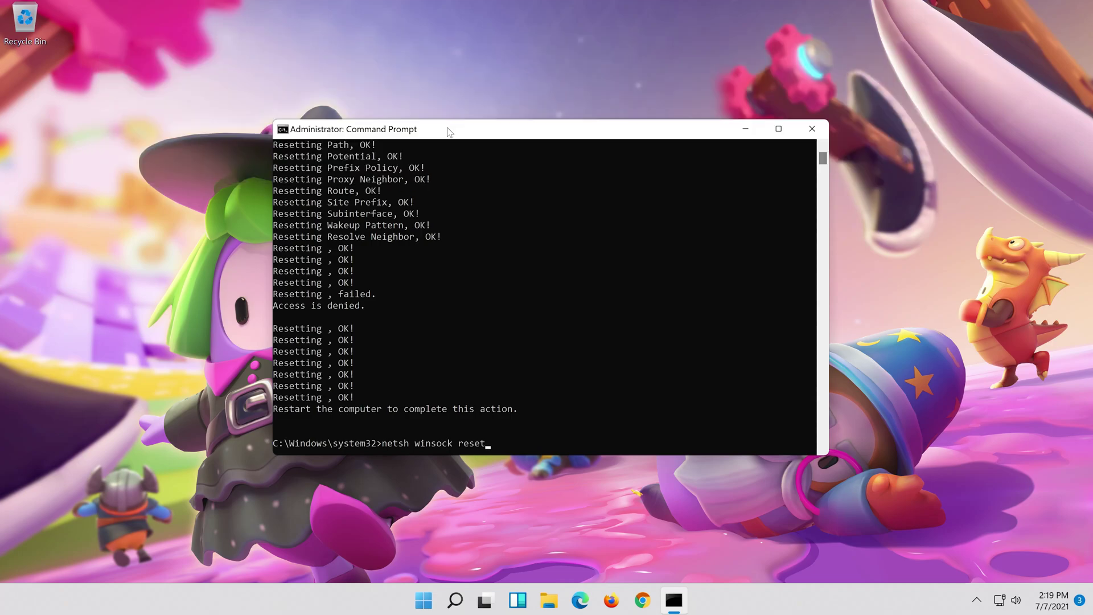
key(Return)
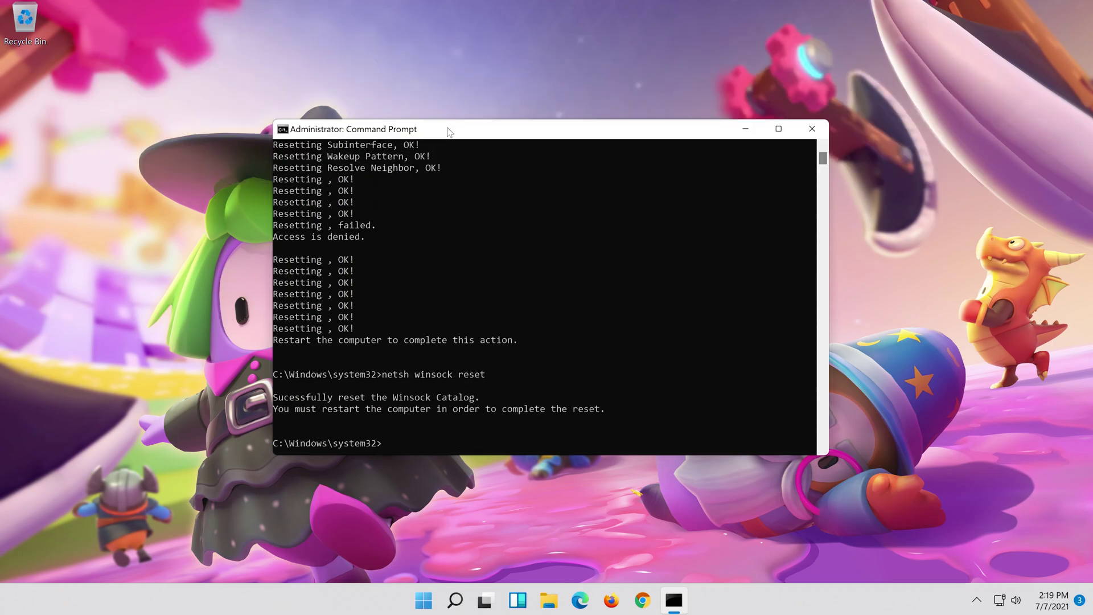
Run 'ipconfig /flushdns', then exit the Command Prompt window
text(ipconfig )
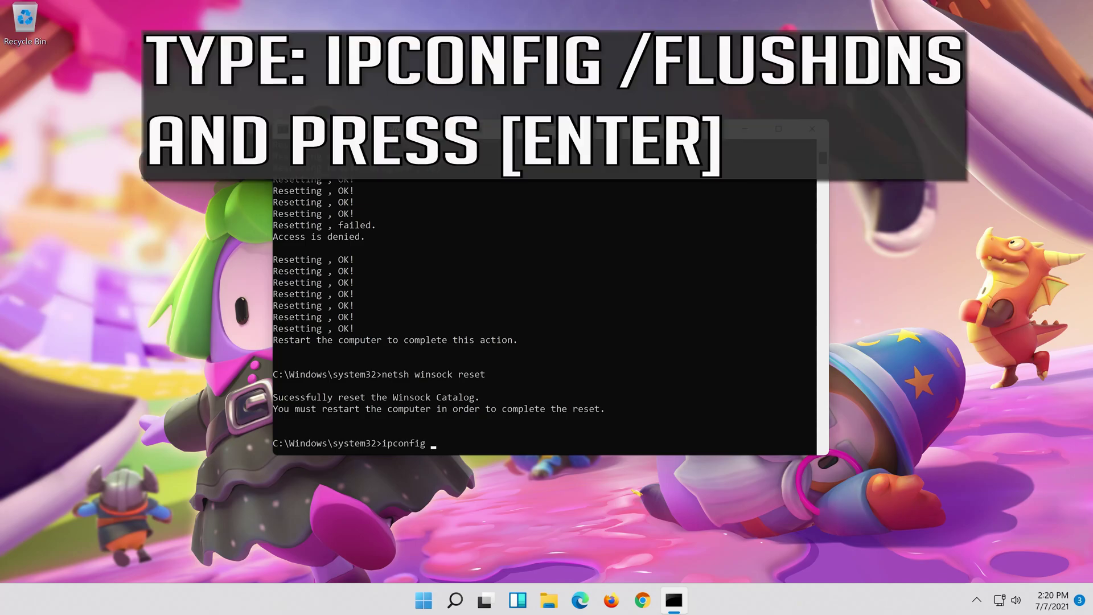
text(/flushdns)
key(Return)
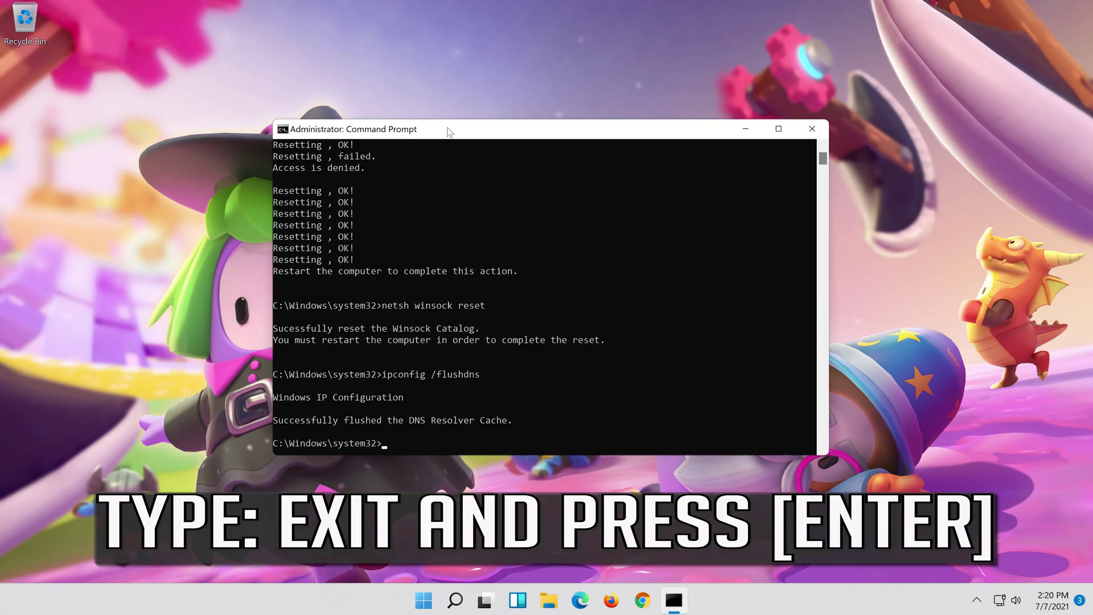
text(exit)
key(Return)
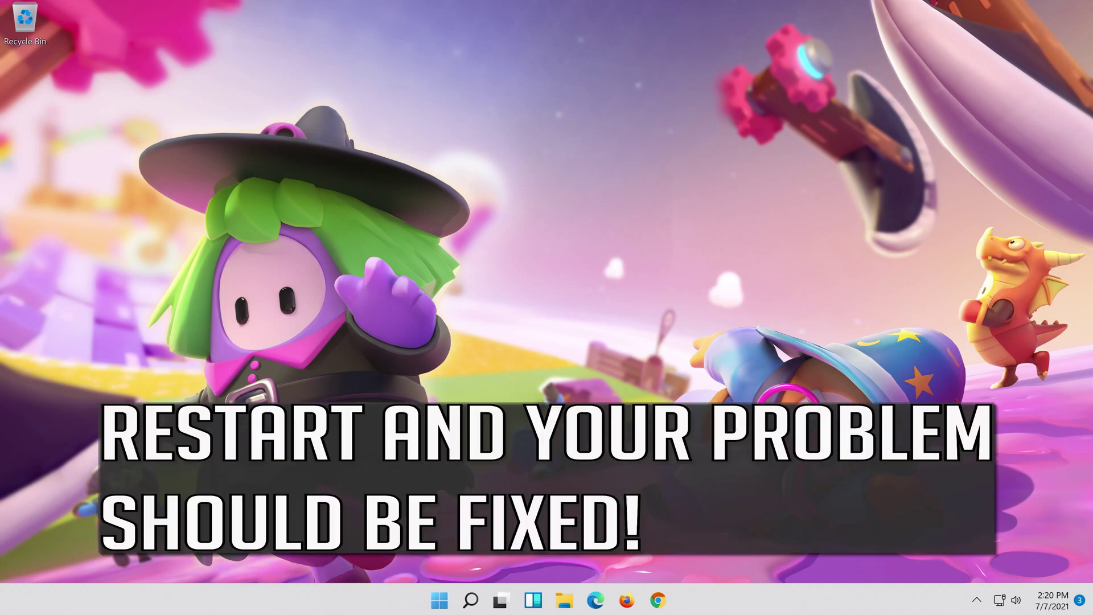
Choose Restart from the Start menu power options to reboot the PC
click(447, 607)
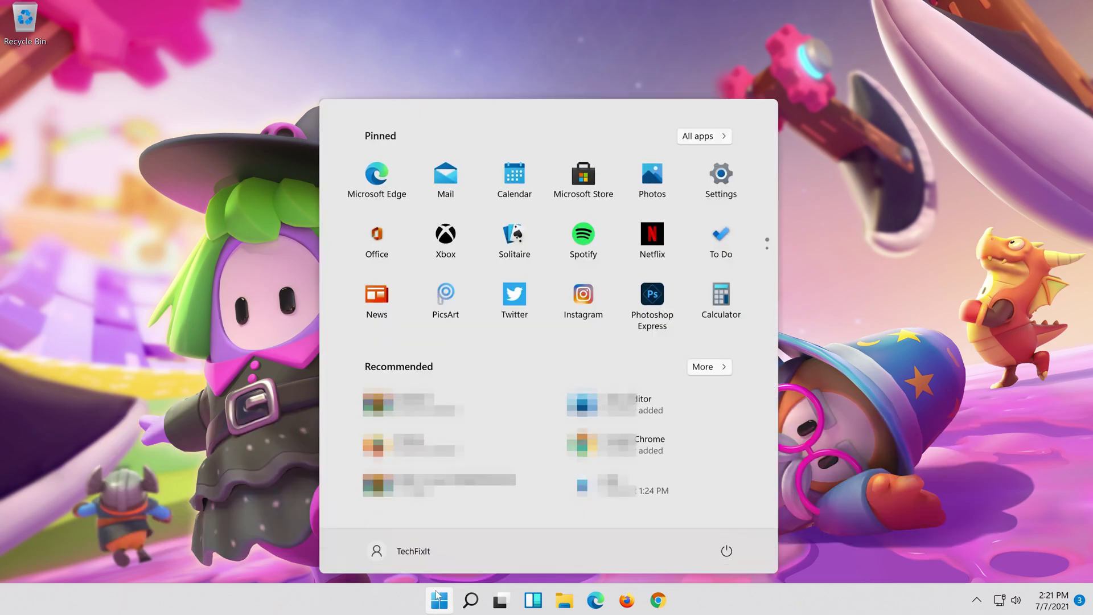
click(727, 551)
click(724, 520)
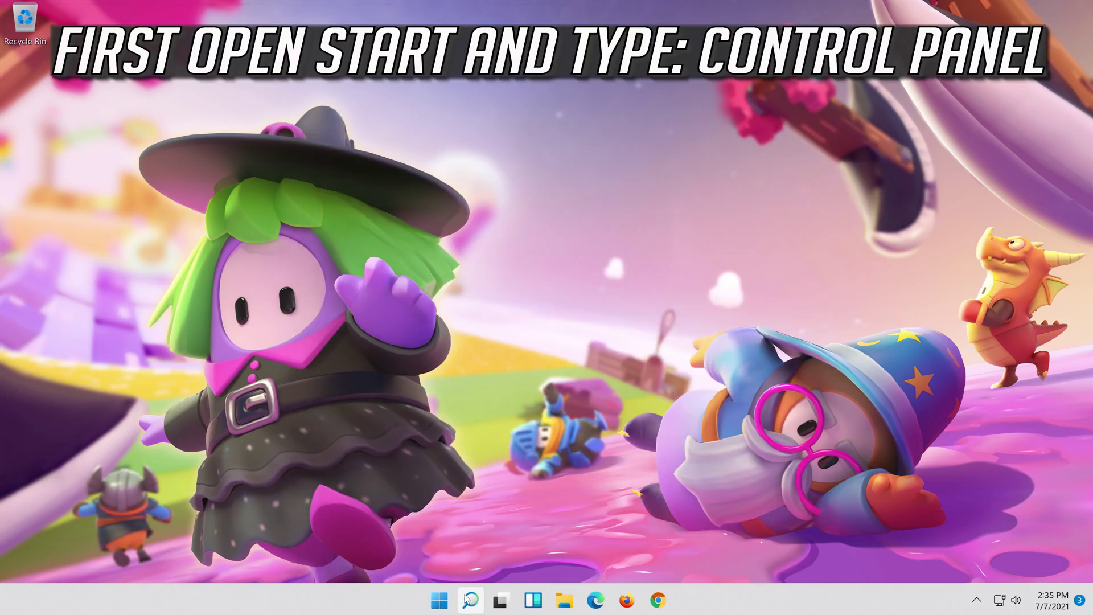
Search for 'control panel' and launch the Control Panel best match
click(470, 599)
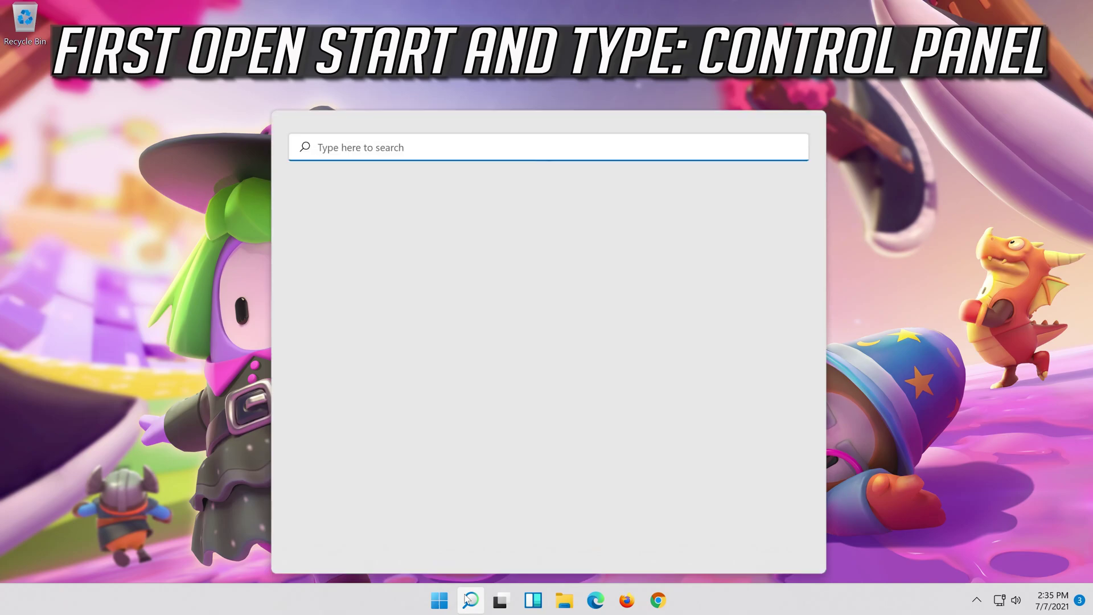
text(con)
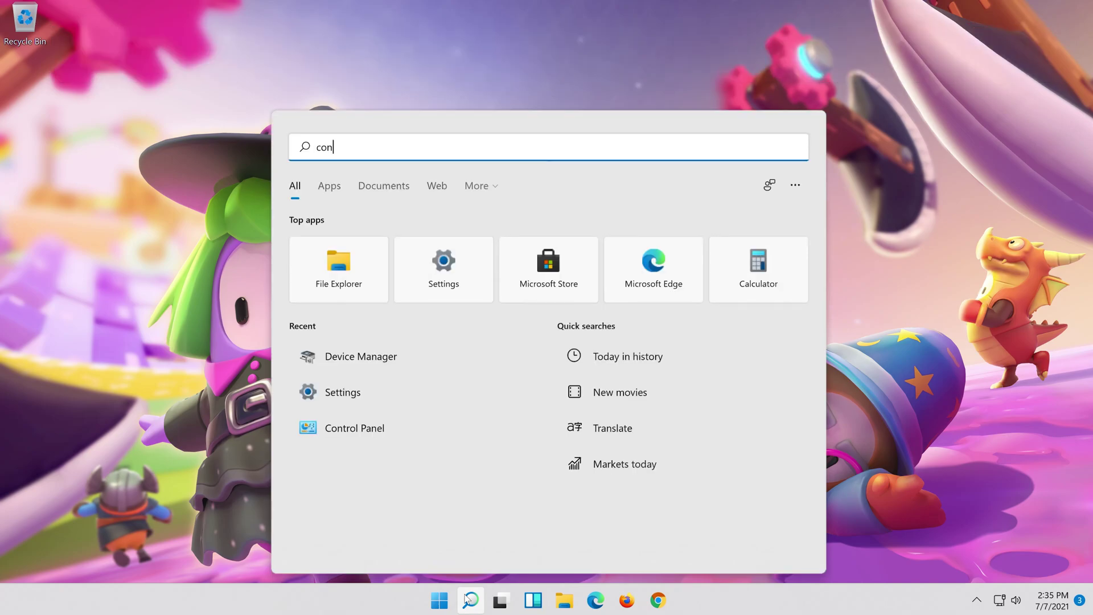
text(trol panel)
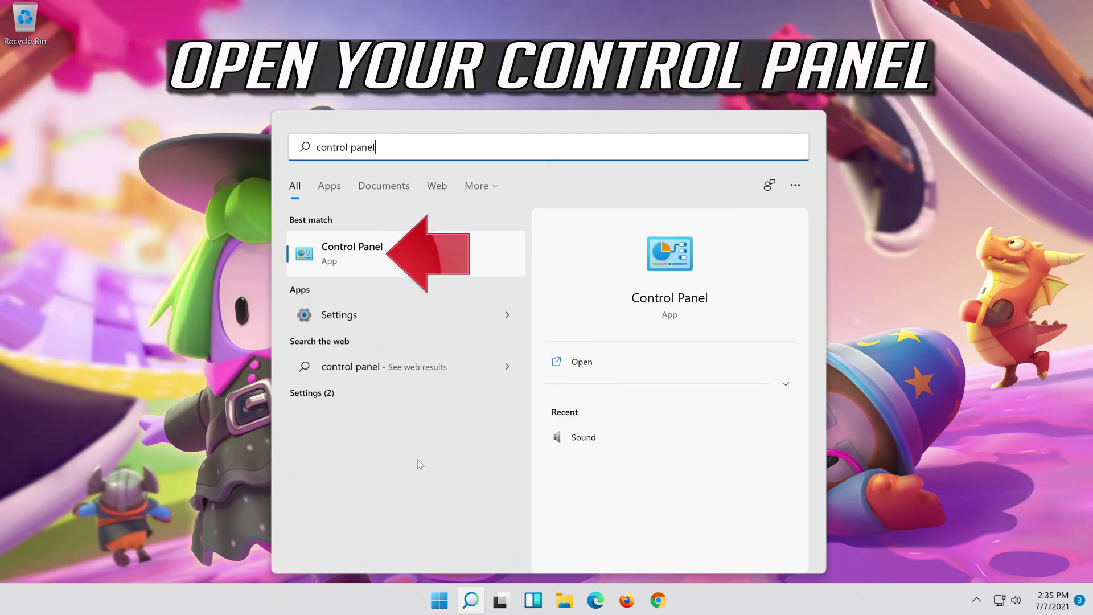
click(402, 272)
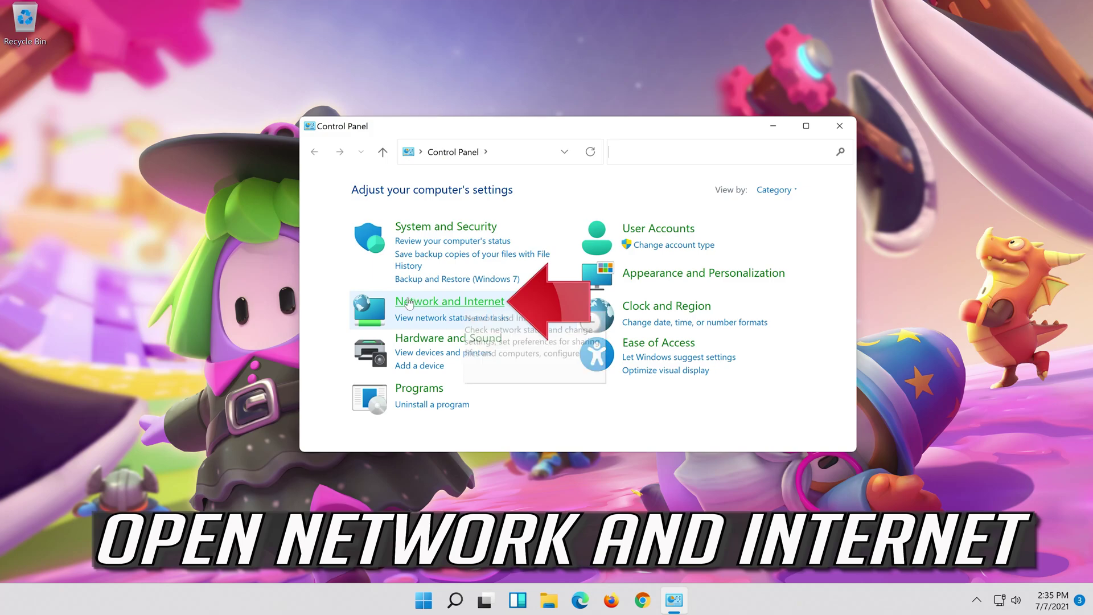
Go to Network and Internet, then Network and Sharing Center
click(472, 302)
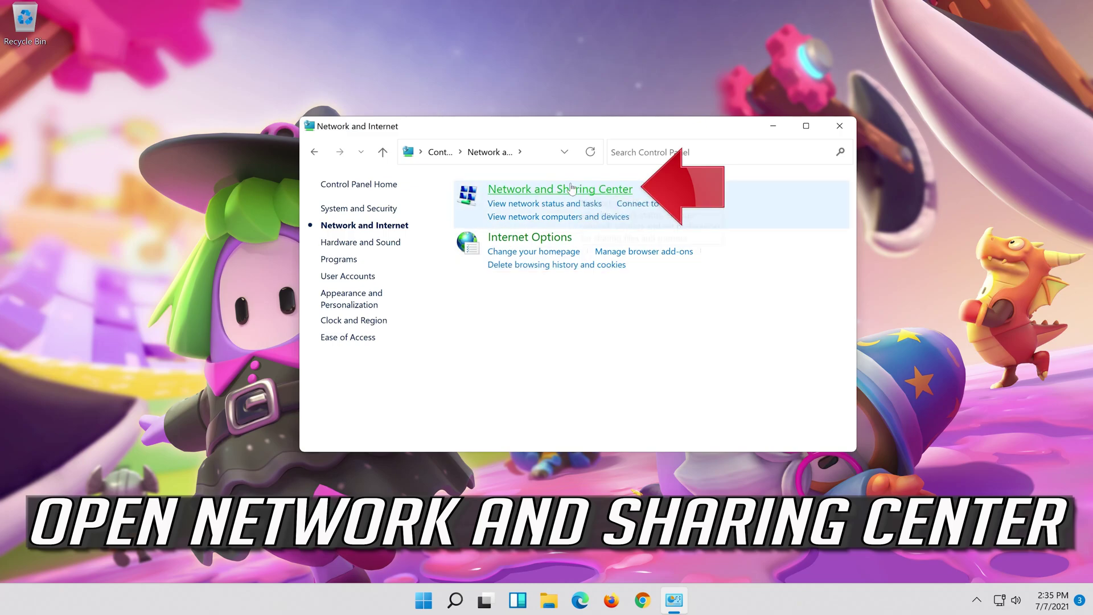
click(532, 189)
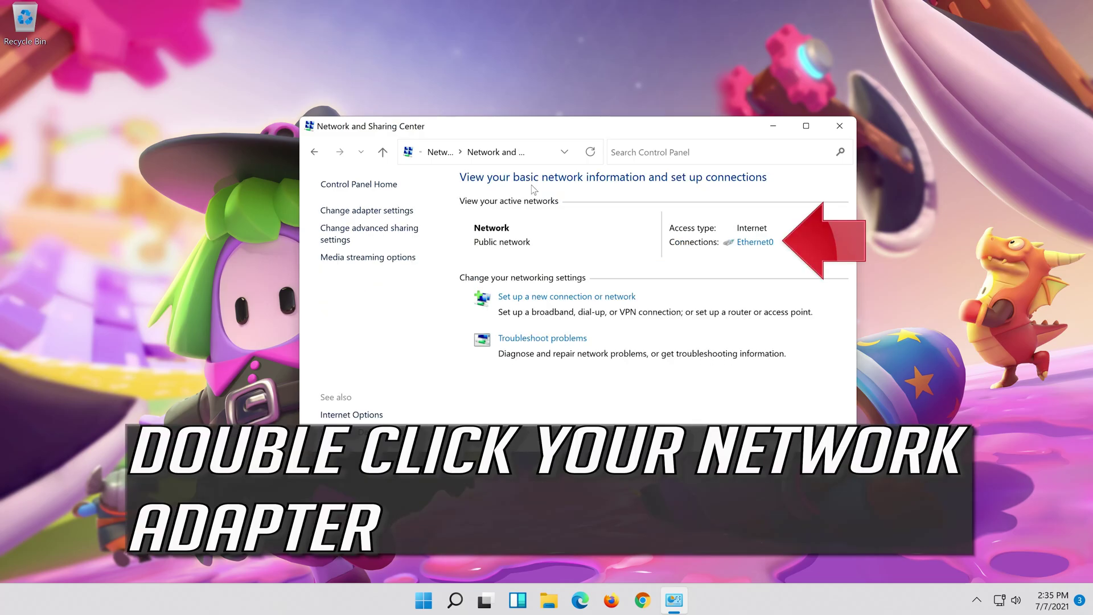
From Ethernet0 Status, open Properties of Internet Protocol Version 4 (TCP/IPv4)
click(752, 245)
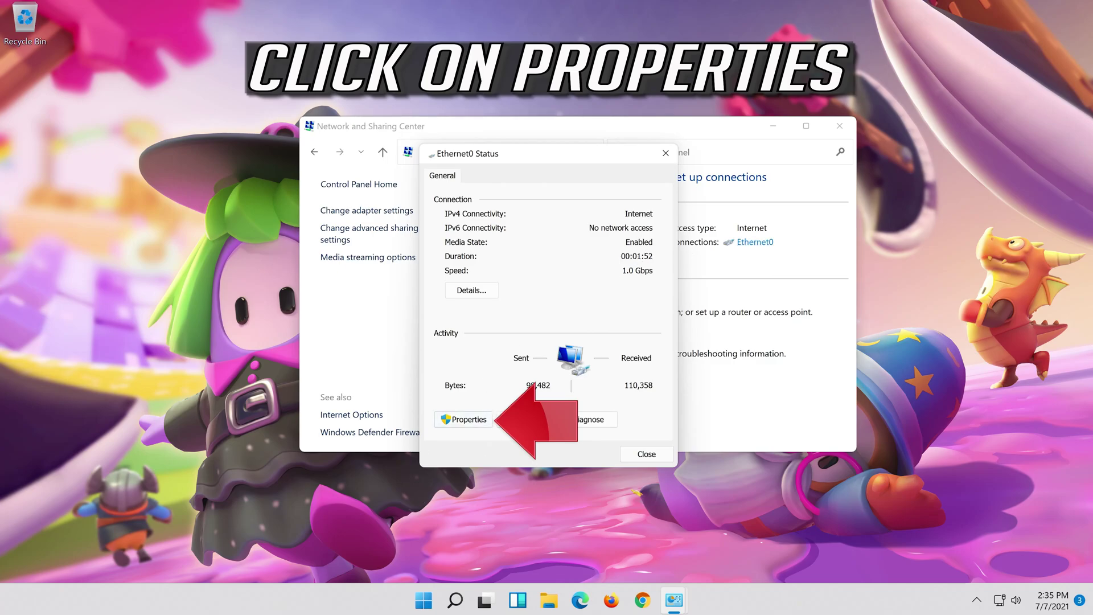
click(466, 420)
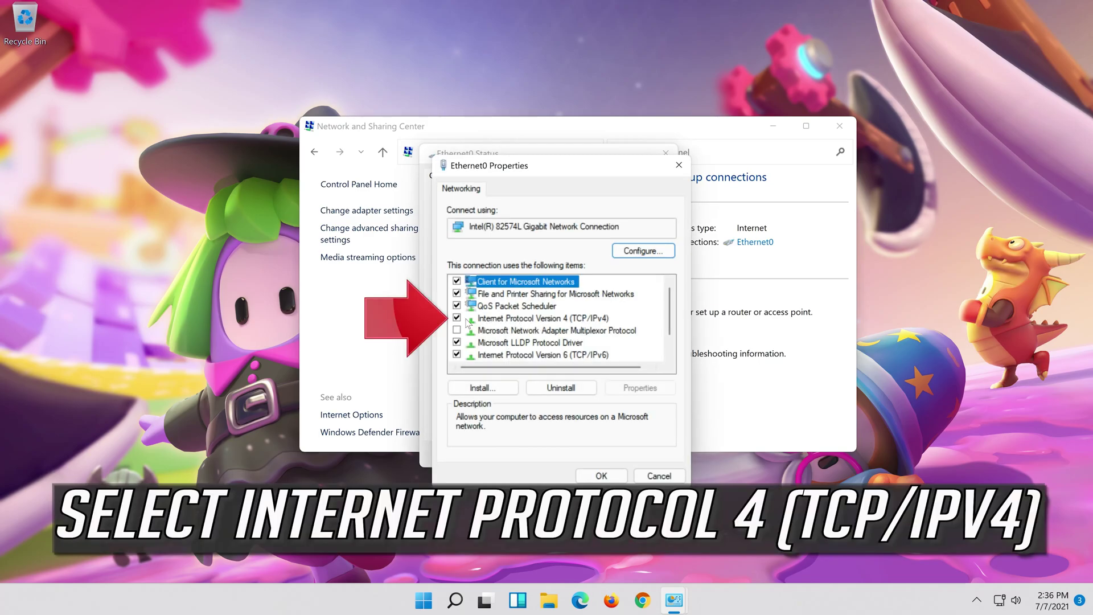
click(514, 320)
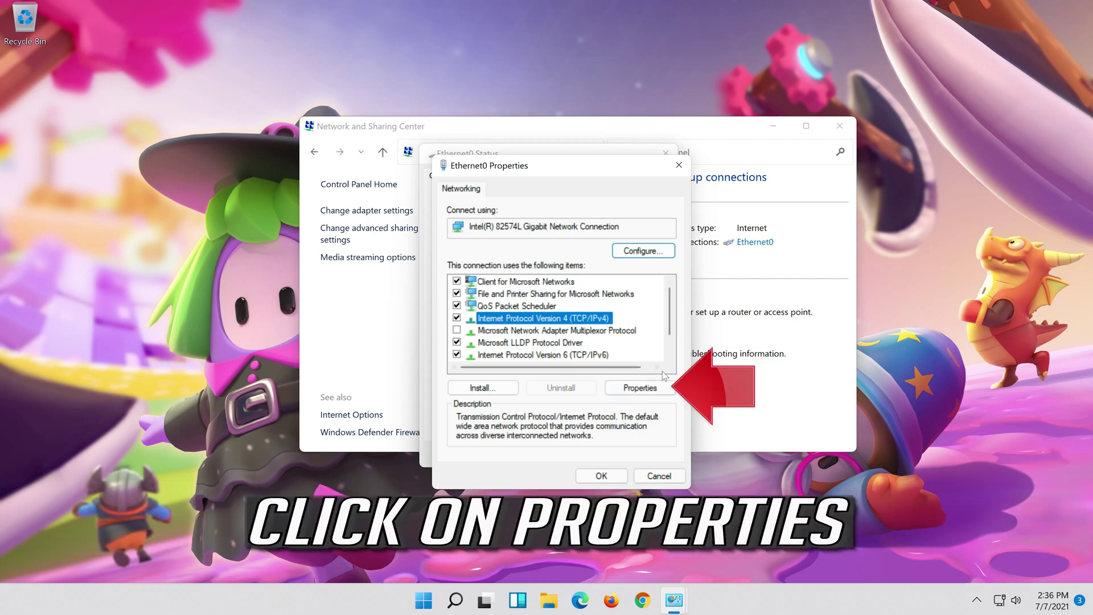
click(640, 391)
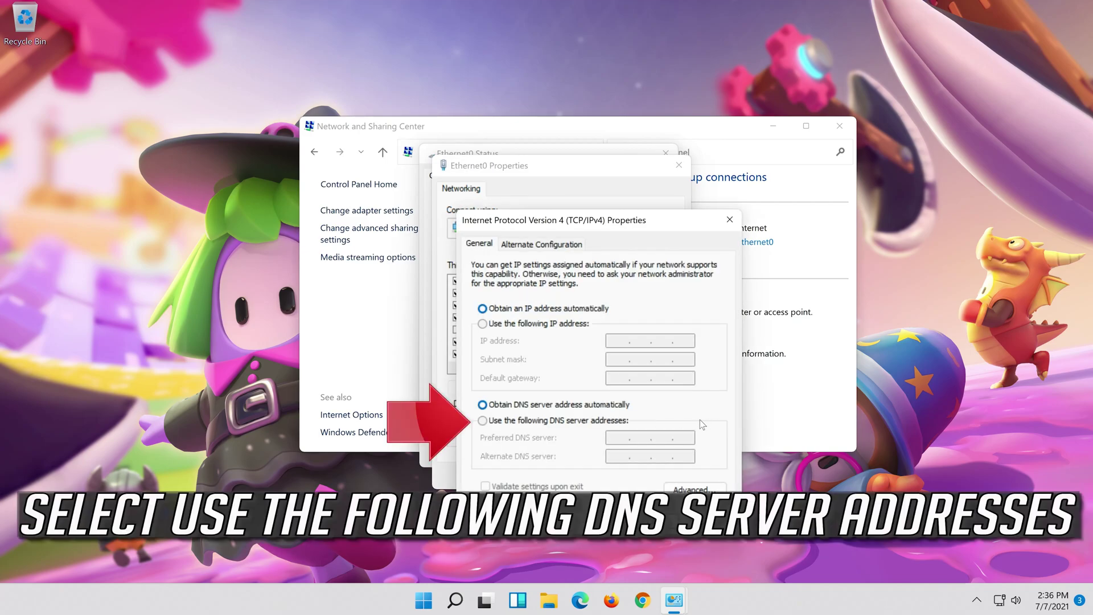
Set manual DNS servers 8.8.8.8 (preferred) and 8.8.4.4 (alternate) on Ethernet0 and confirm
click(483, 421)
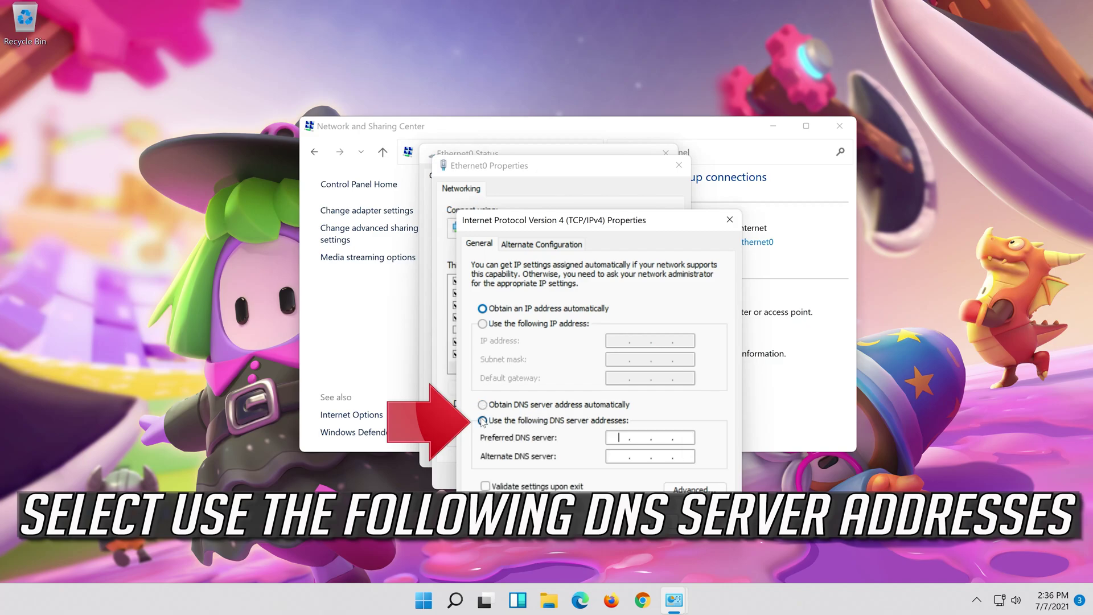
click(621, 438)
text(8.)
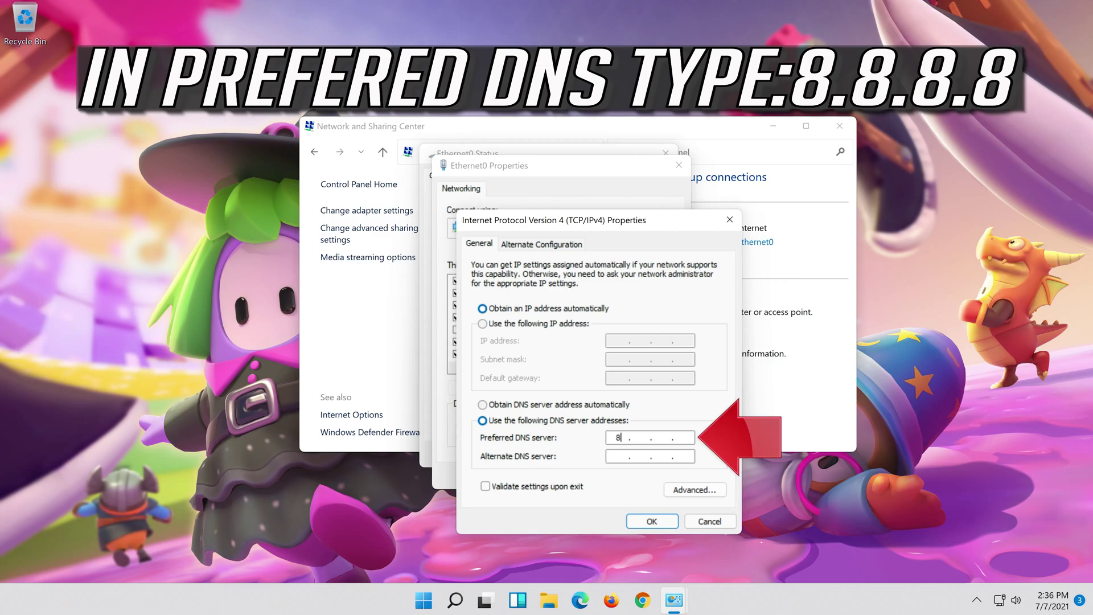
text(8.8.8)
click(617, 456)
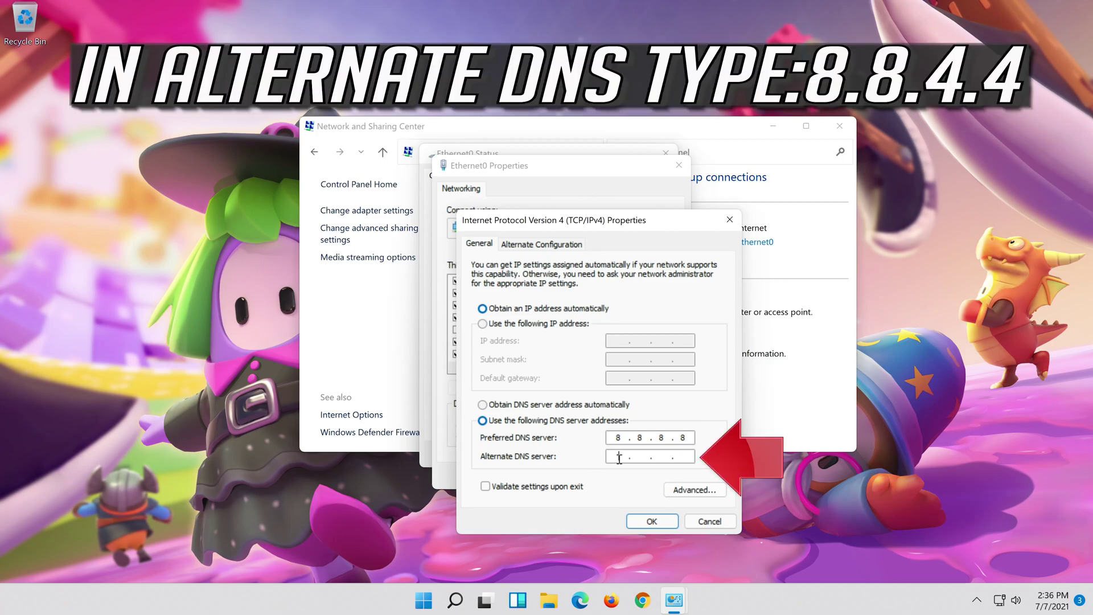
text(8.8.4.4)
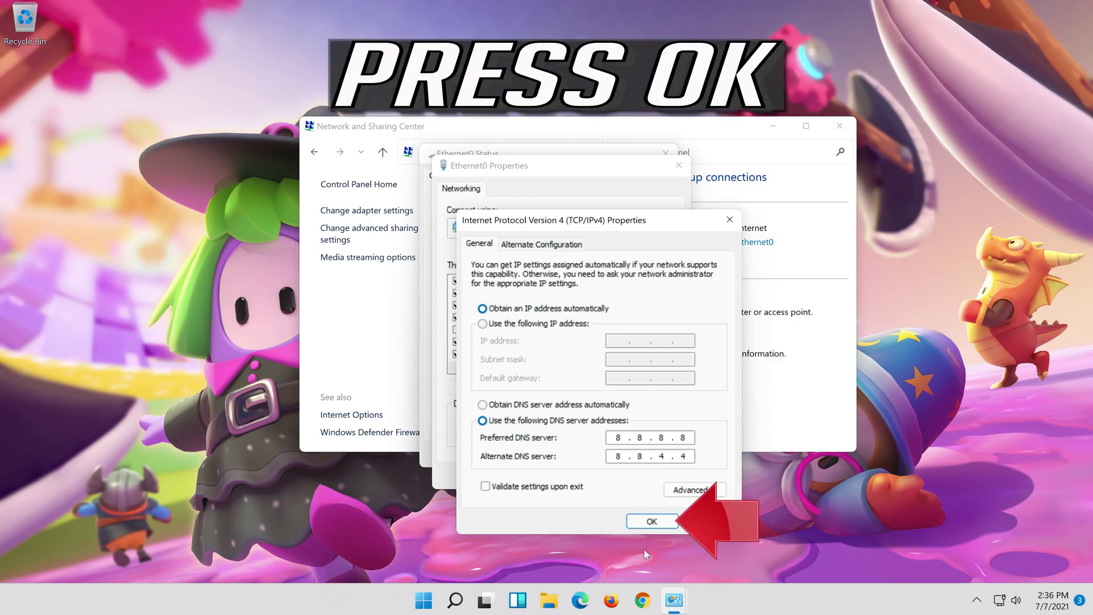
click(652, 522)
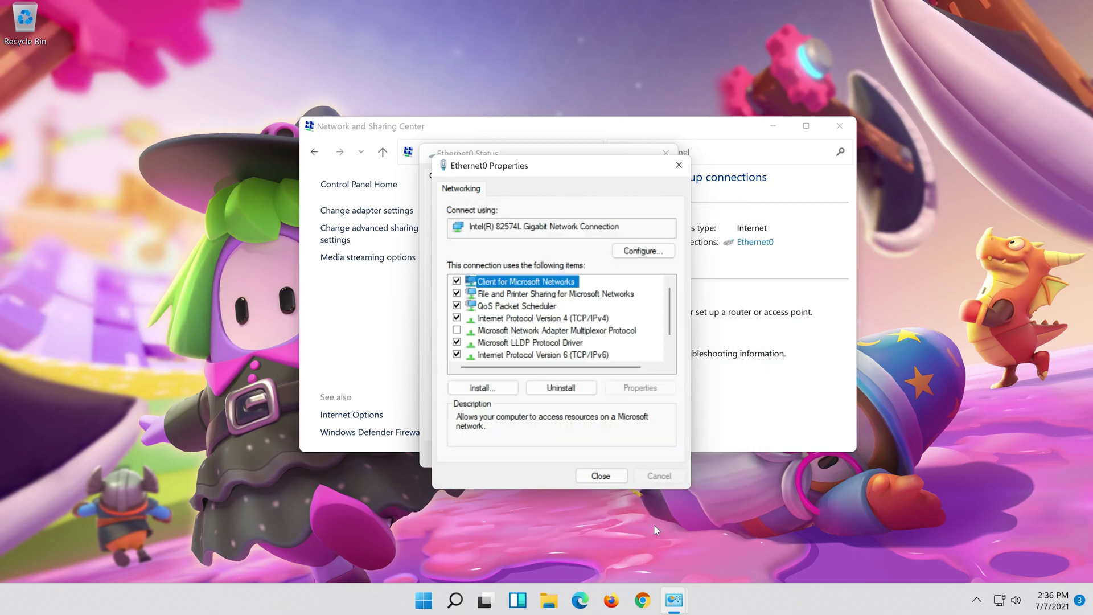
Close the Ethernet0 properties, Ethernet0 status, and Network and Sharing Center windows
click(613, 477)
click(661, 455)
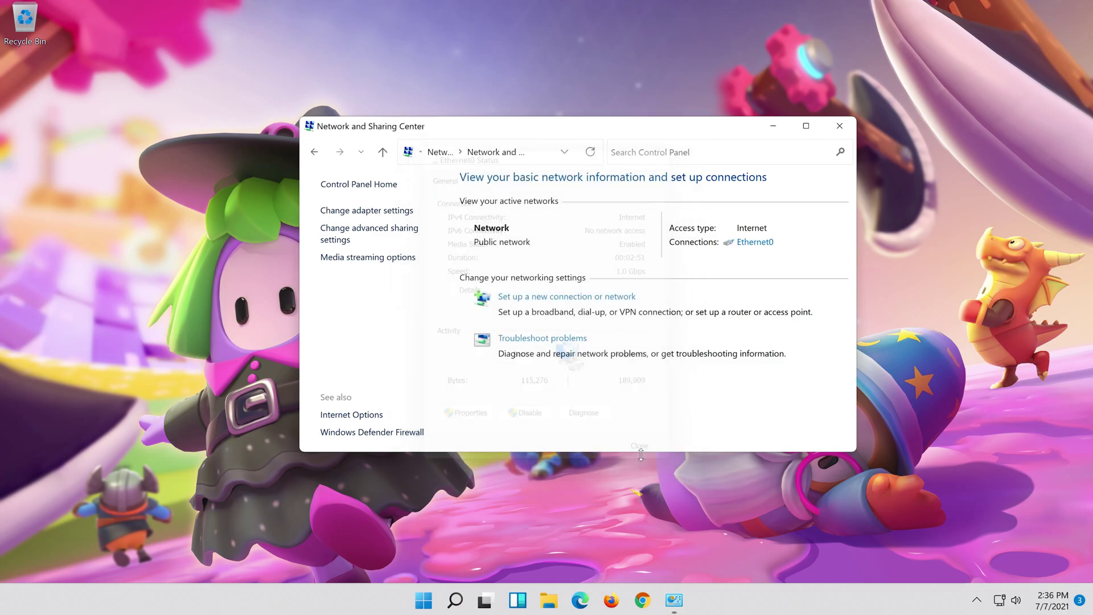
click(839, 126)
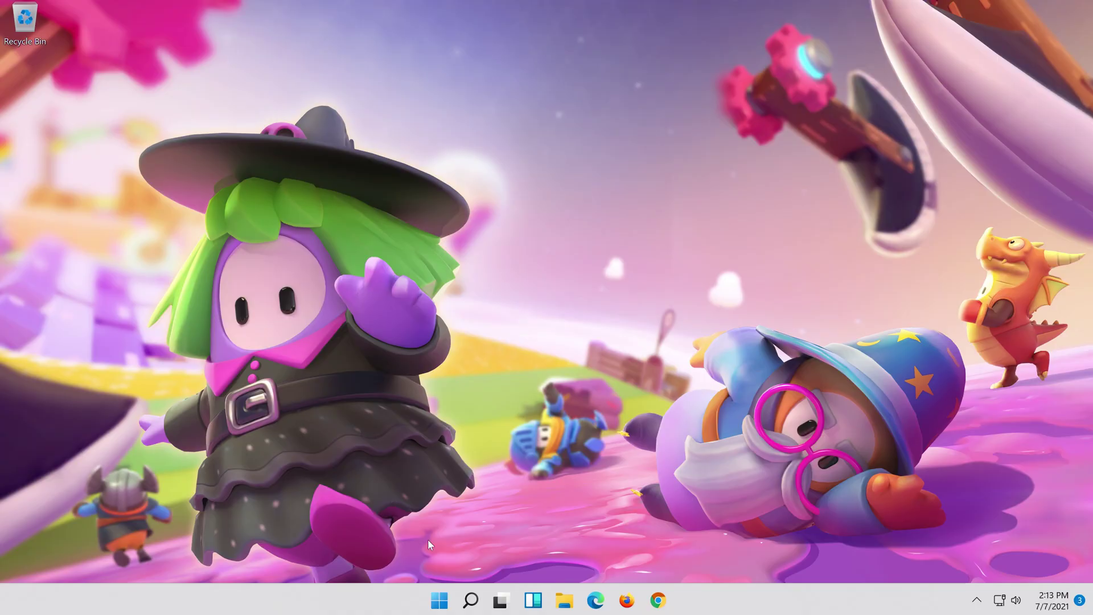
Search for 'settings' and launch the Settings app
click(481, 603)
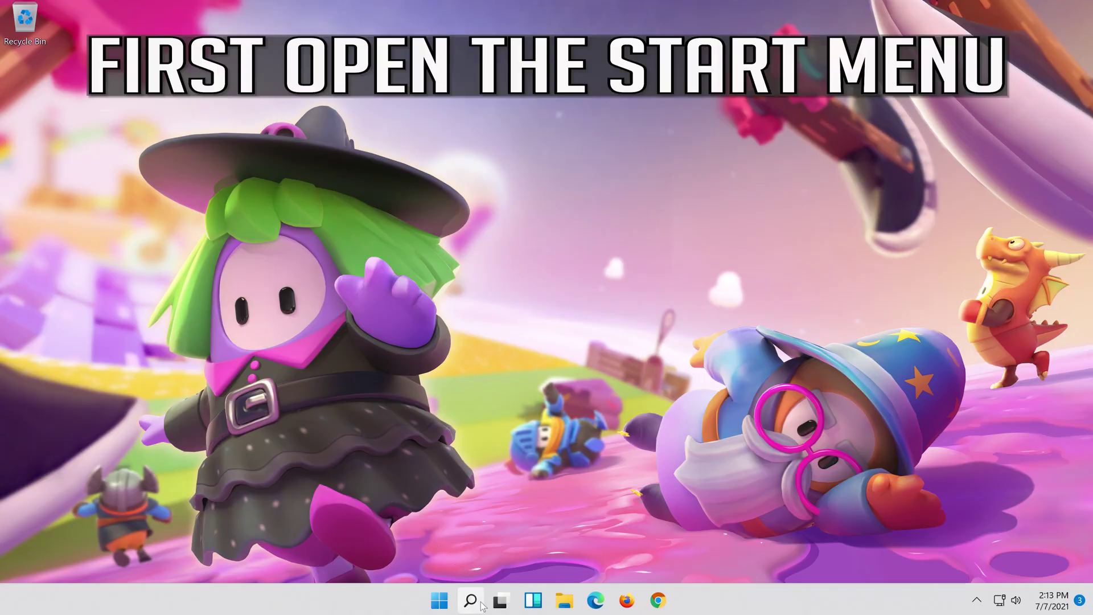
text(settings)
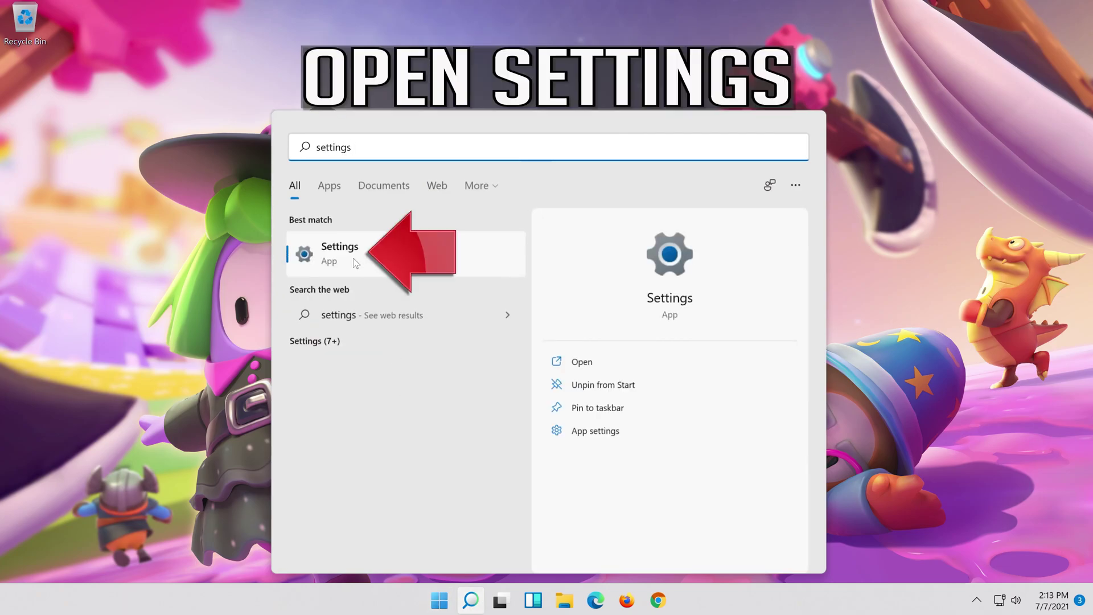
click(390, 261)
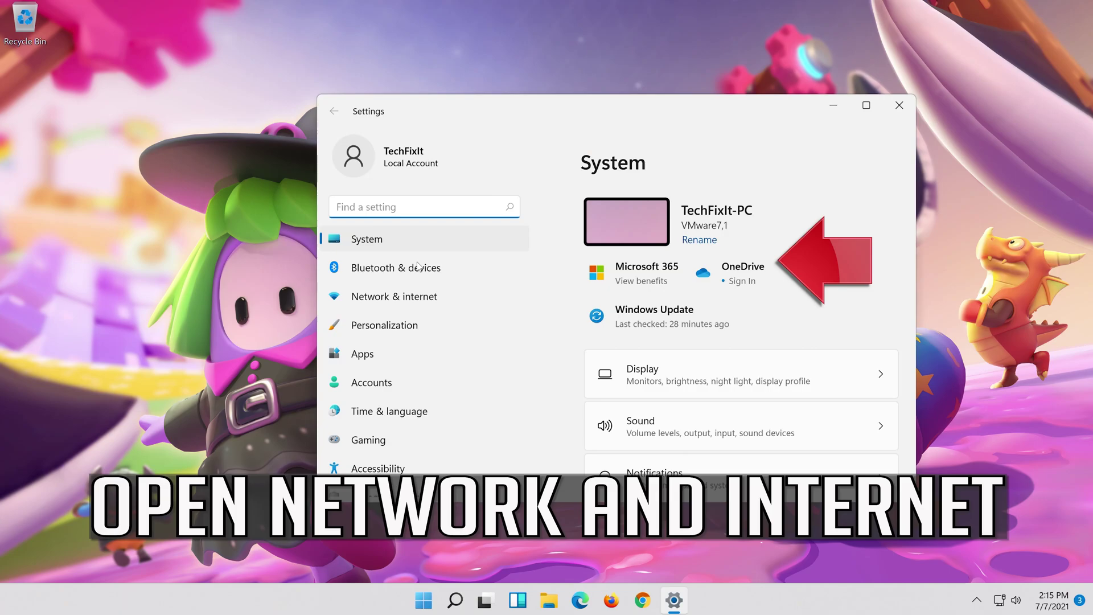
Go to Network & internet > Advanced network settings and scroll down to More settings
click(422, 300)
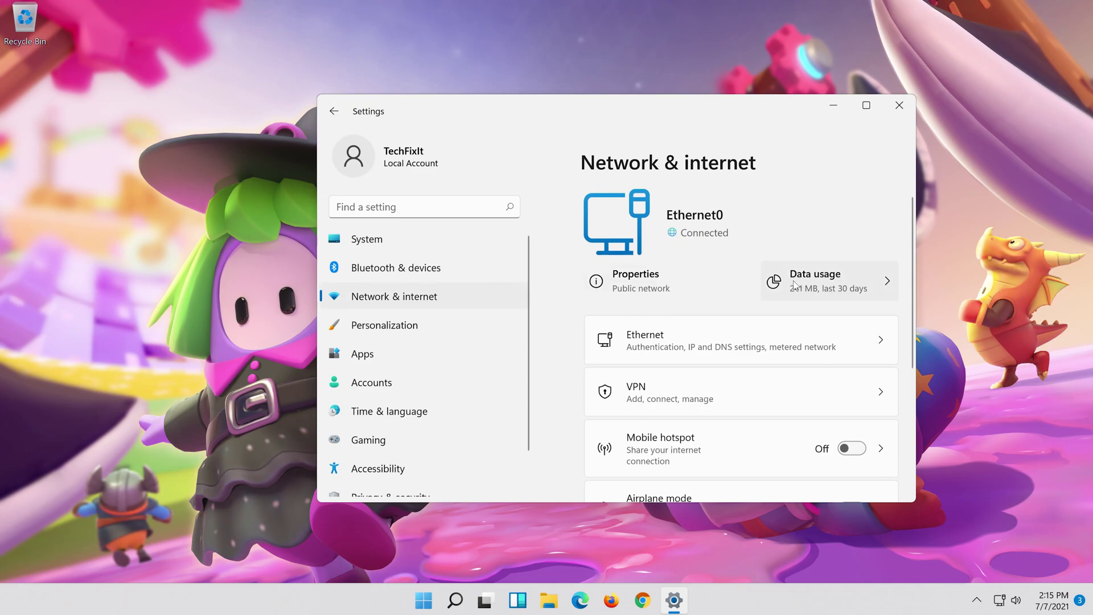
scroll(794, 285, down, 3)
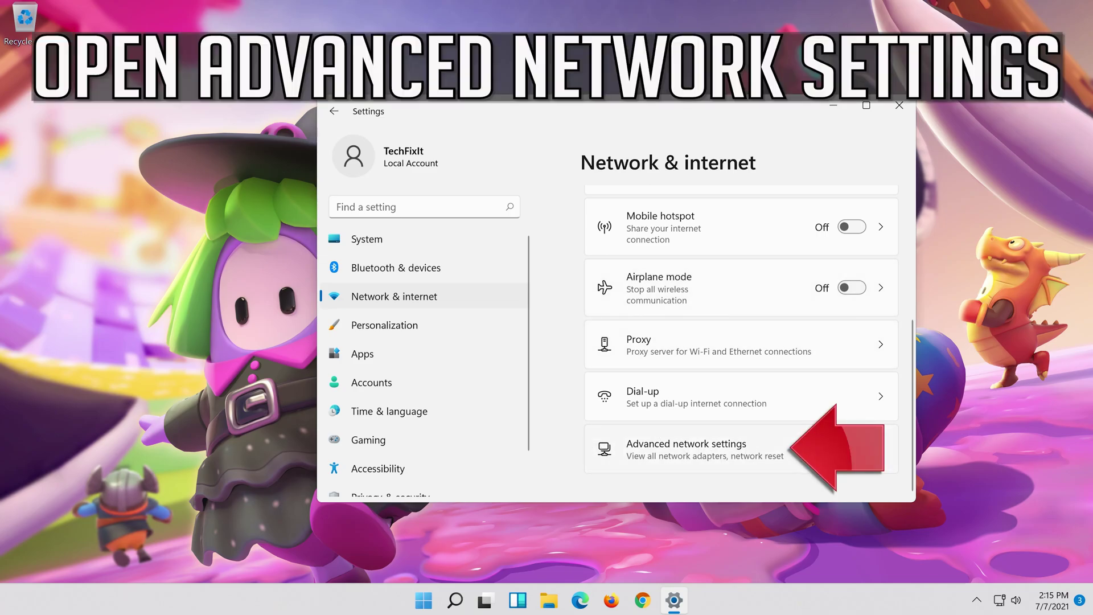
click(671, 455)
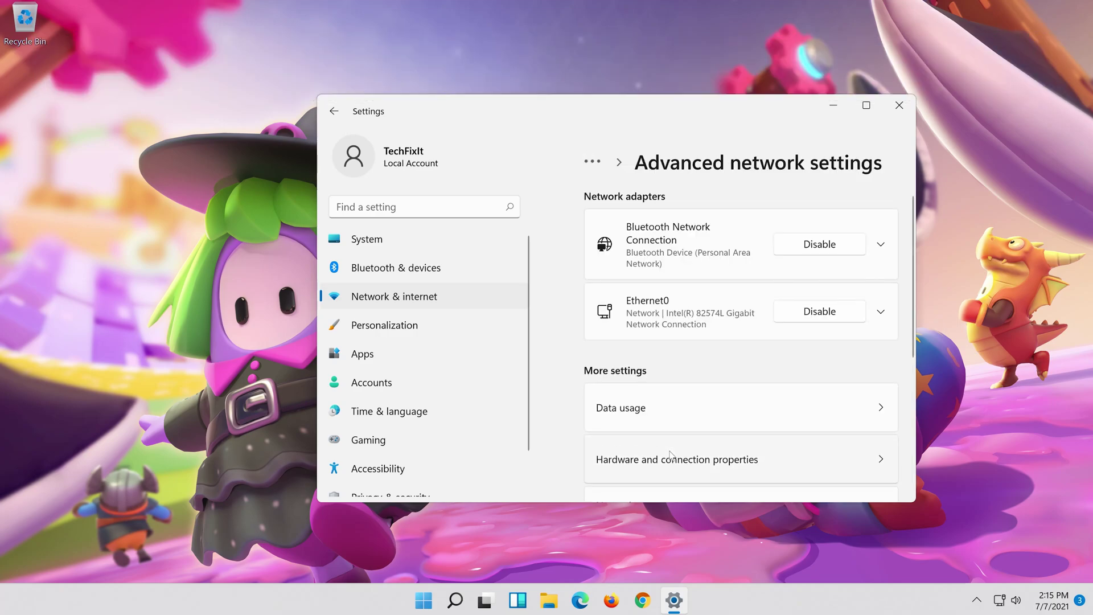
scroll(670, 453, down, 3)
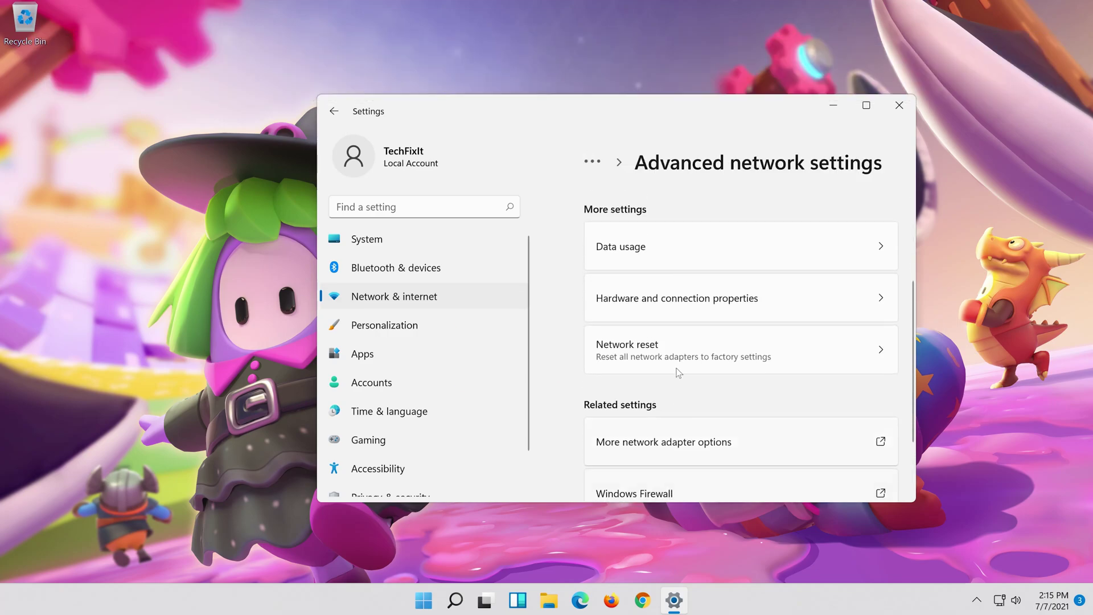
Run Windows Network reset and confirm resetting all network adapters to their original settings
click(753, 346)
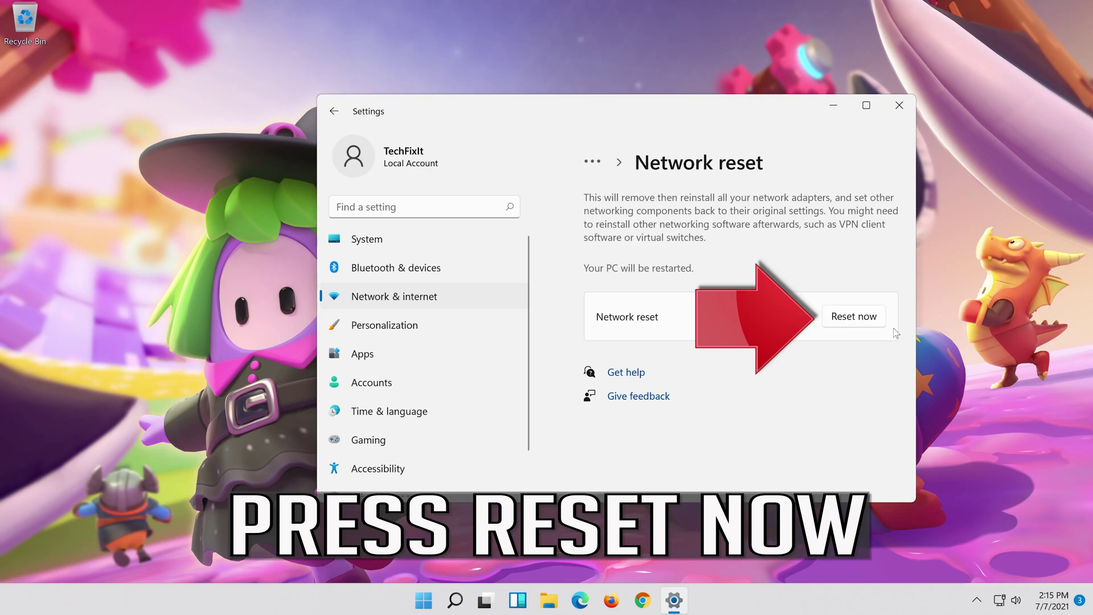
click(859, 315)
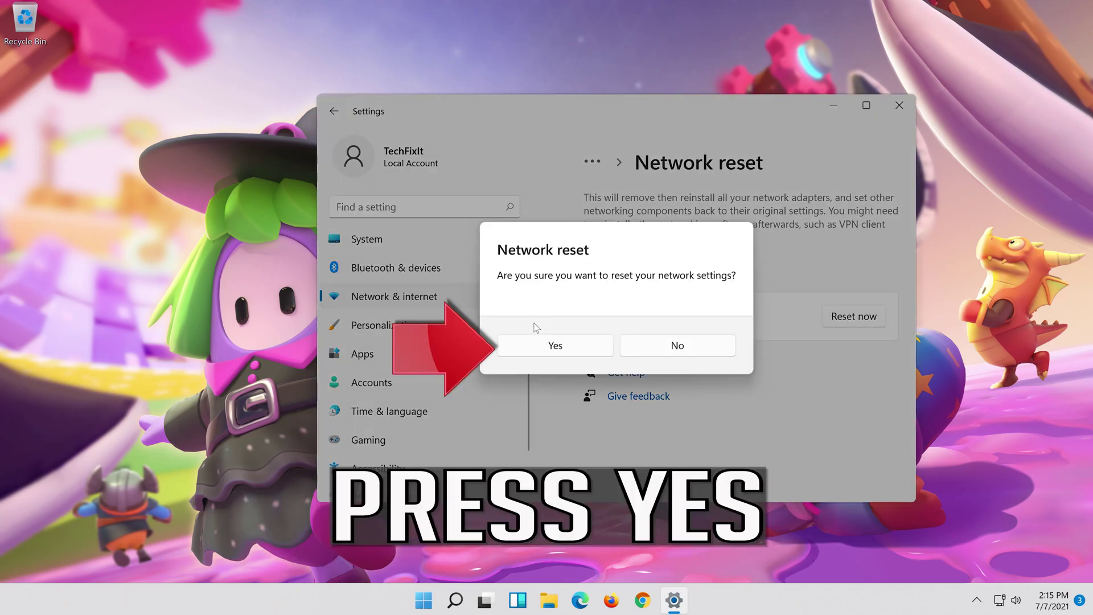
click(565, 347)
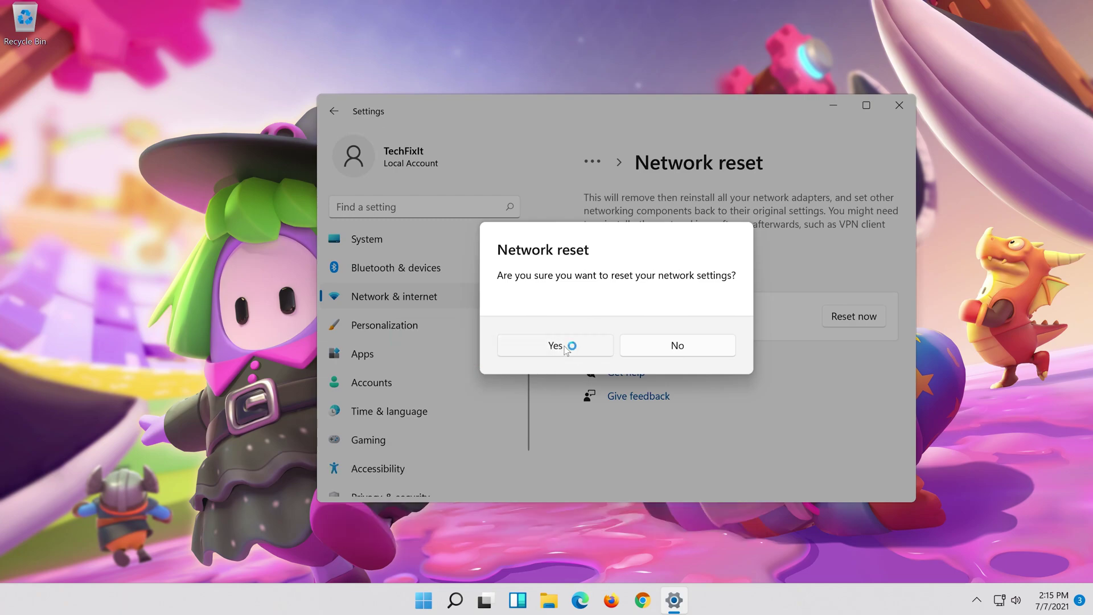